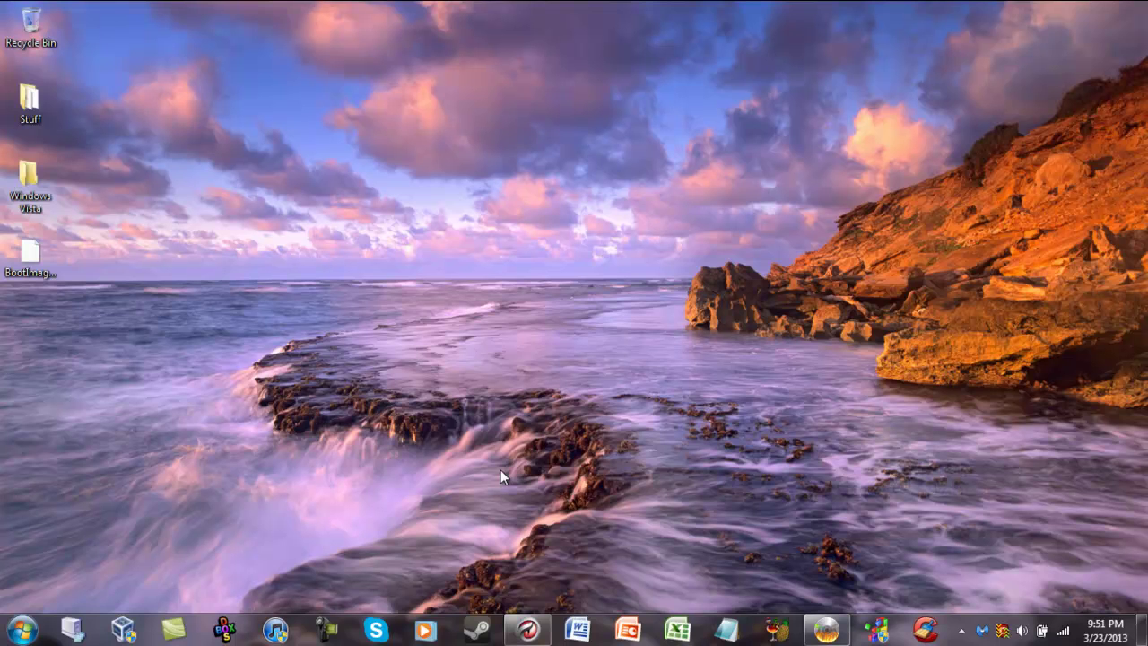
- Look over the Windows Vista folder and BootImage.ima, then bring up ImgBurn's start window
double_click(36, 191)
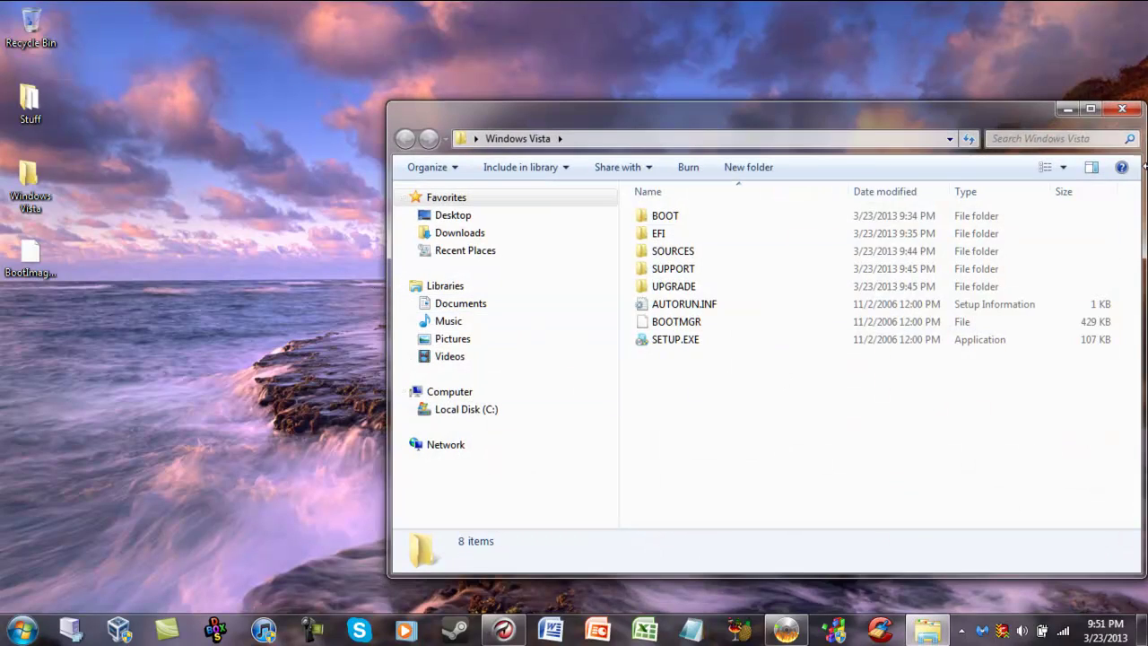
click(1123, 108)
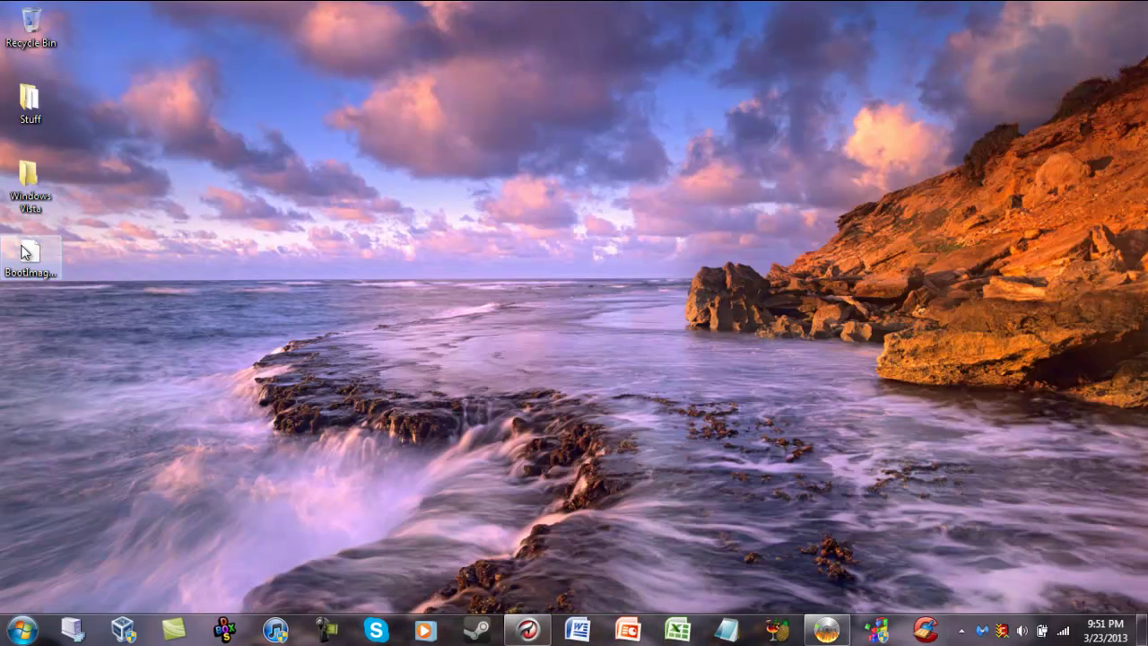
click(32, 254)
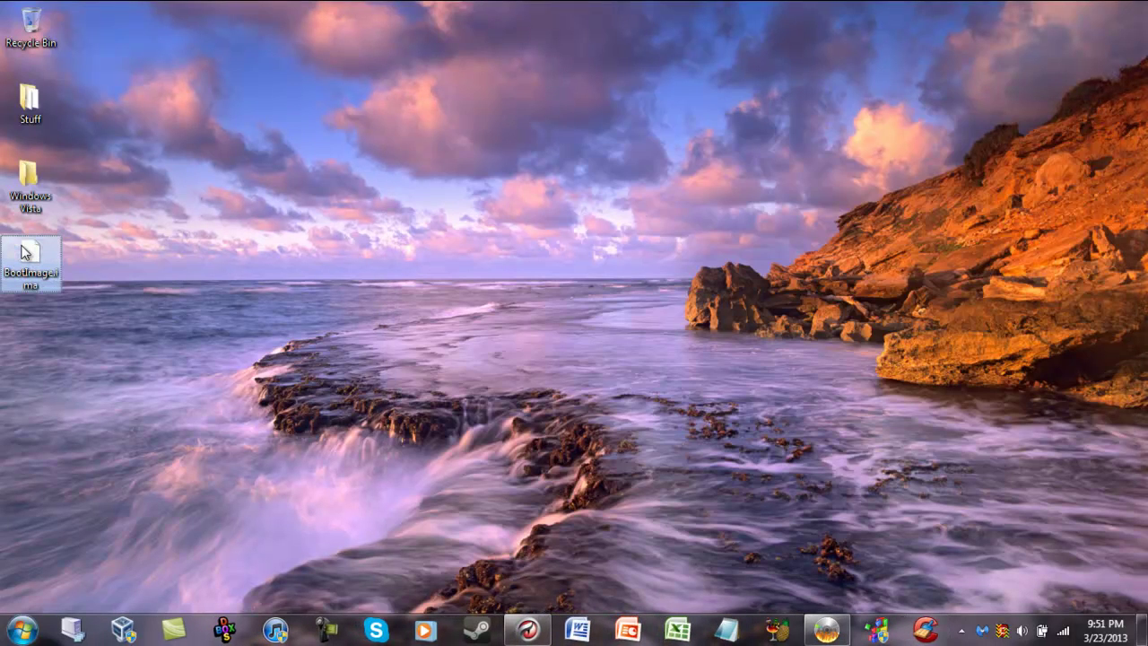
click(127, 225)
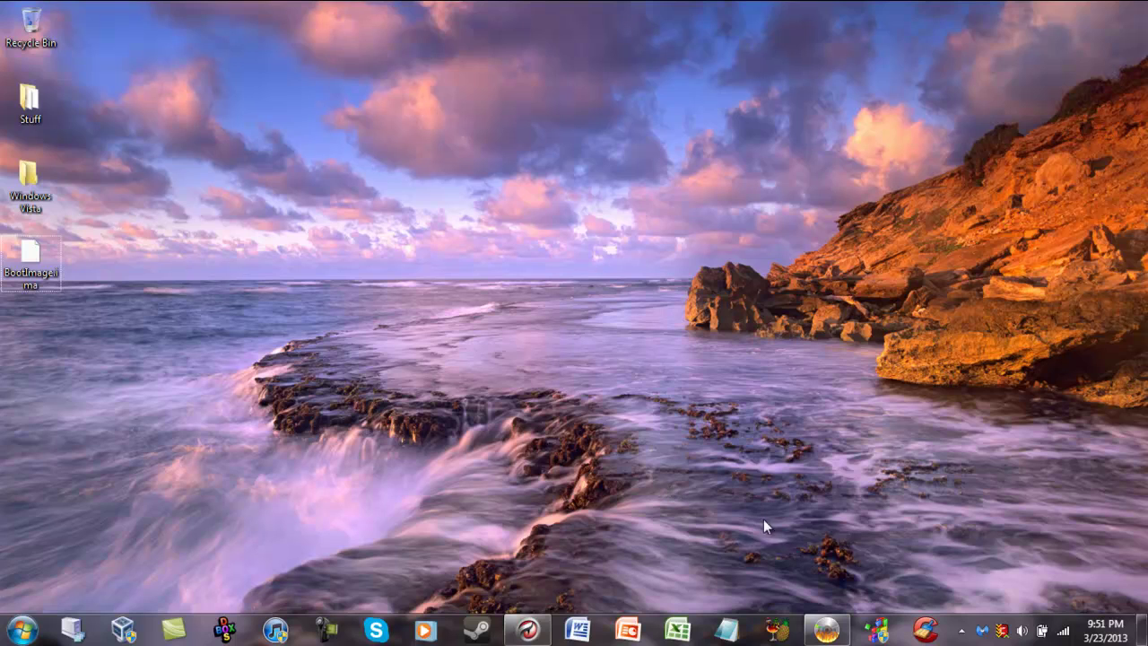
click(826, 630)
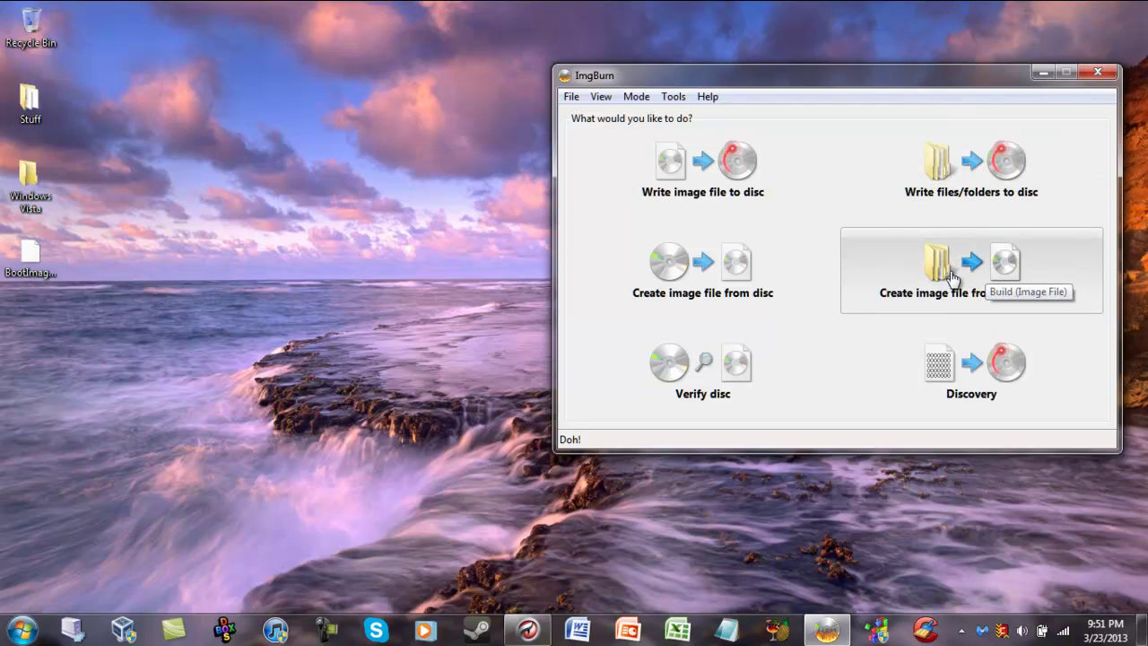
- Begin a files/folders image and add all eight Windows Vista items (2.52 GB) to the disc root
click(1041, 276)
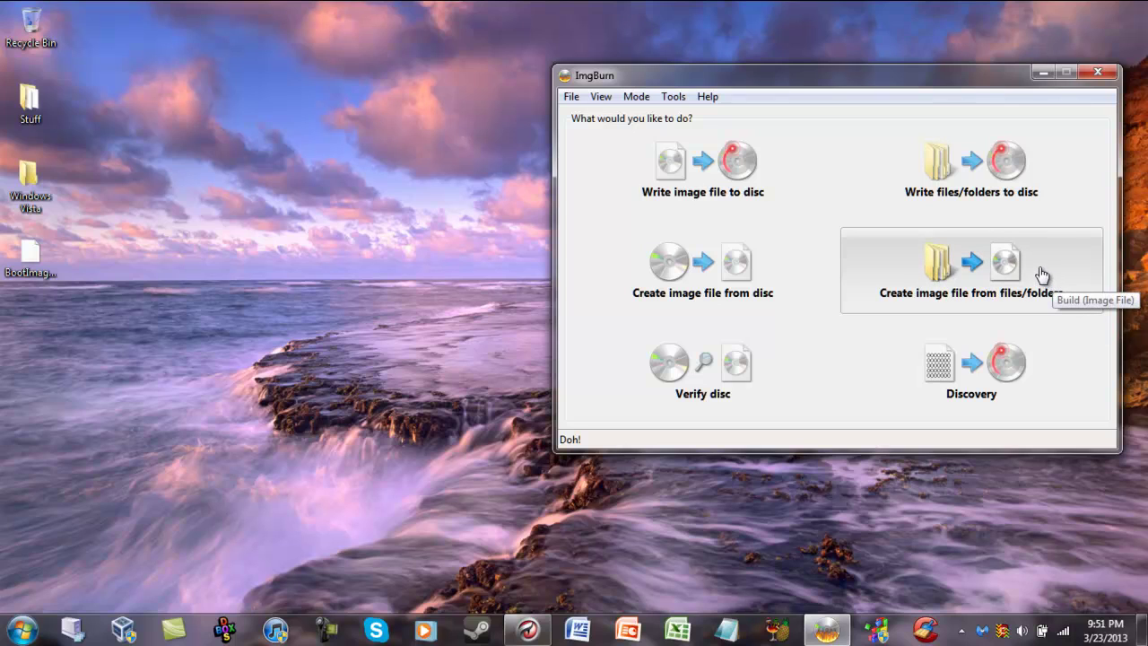
click(1040, 274)
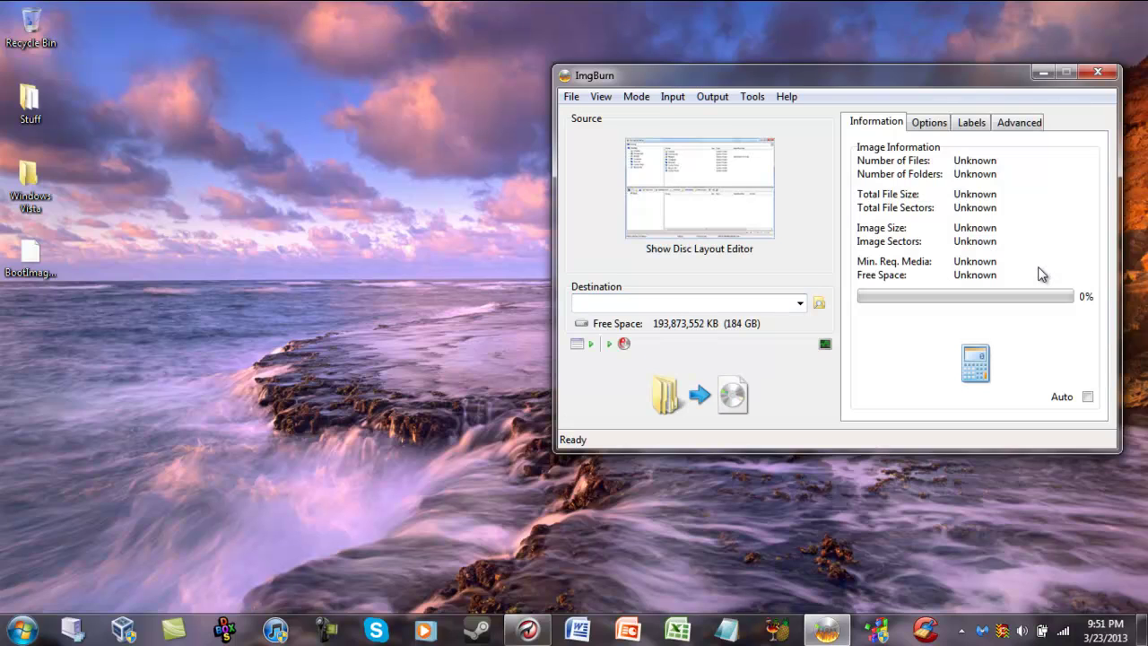
click(708, 173)
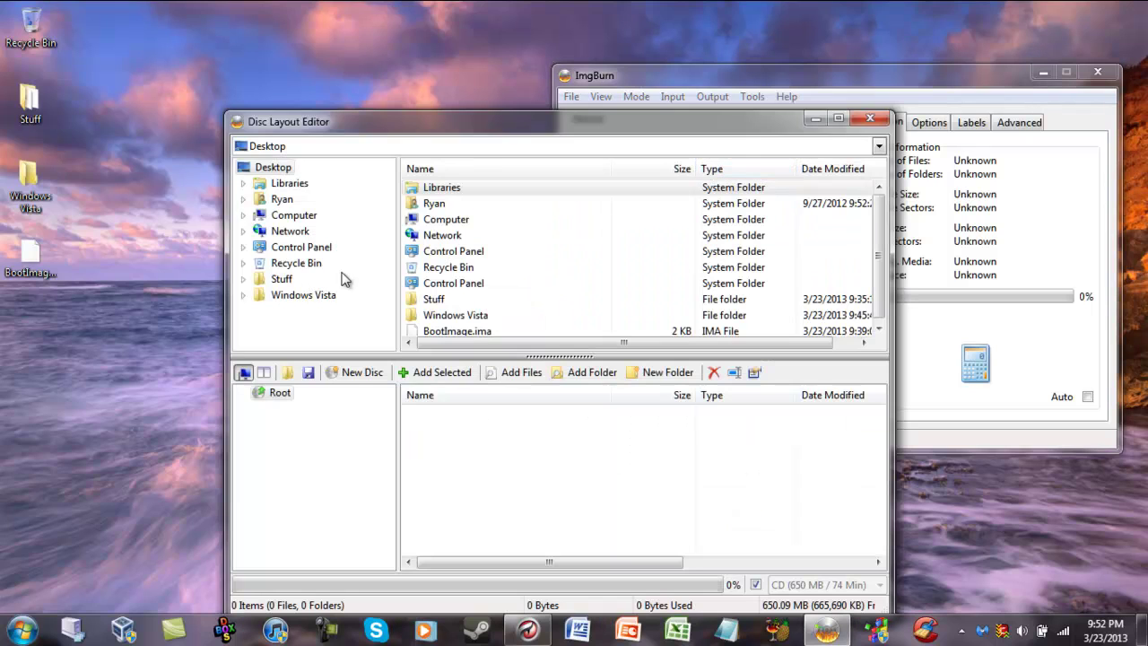
click(305, 301)
click(427, 191)
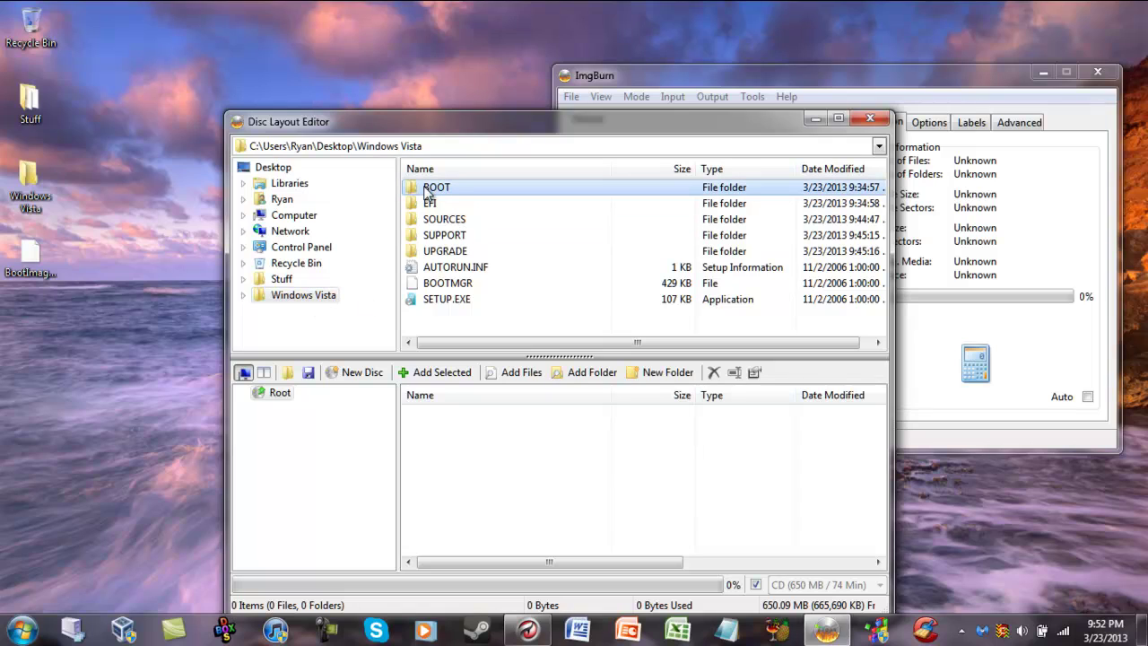
key(ctrl+a)
drag(429, 192, 277, 399)
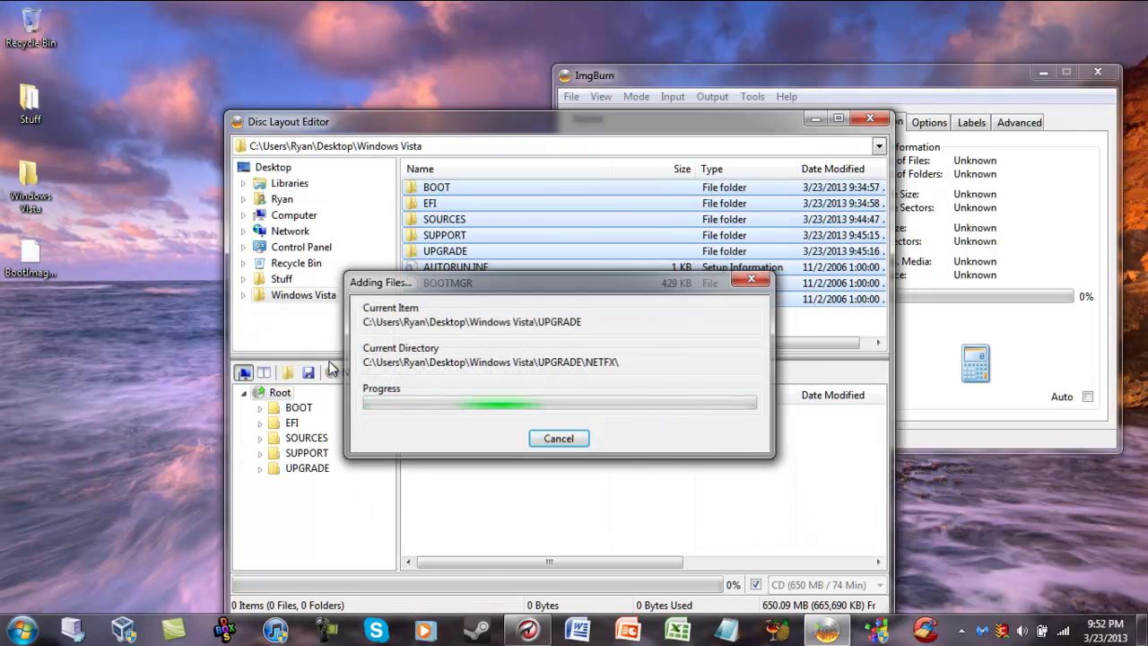
click(870, 119)
- Mark the image bootable, with BootImage.ima from the desktop as its boot image
click(1012, 126)
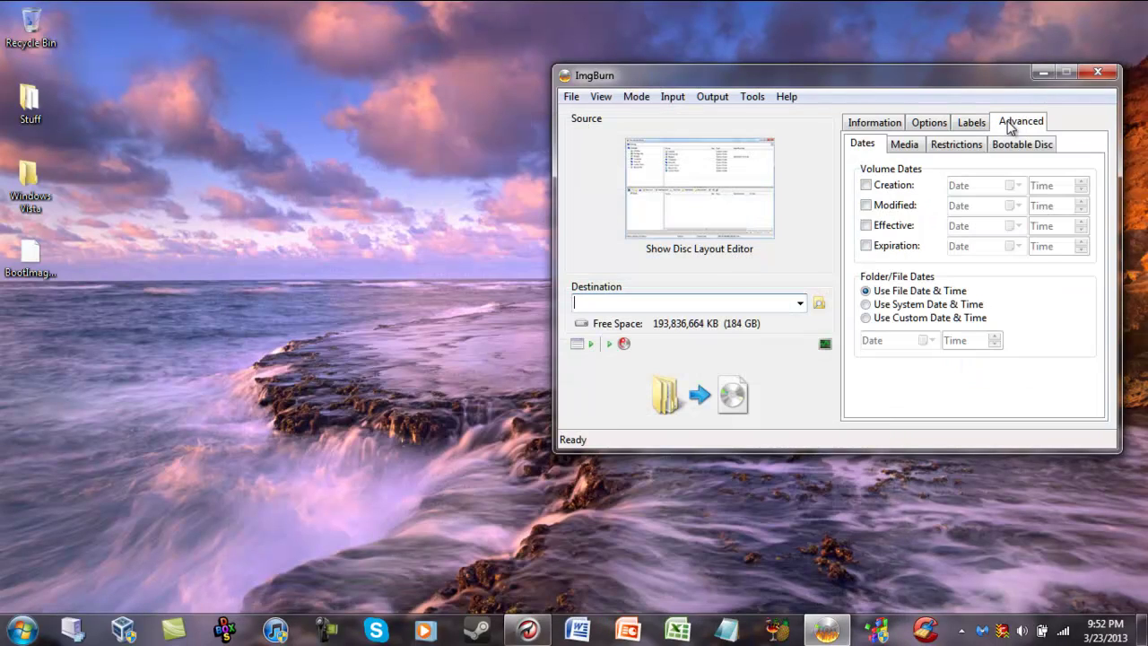
click(1019, 145)
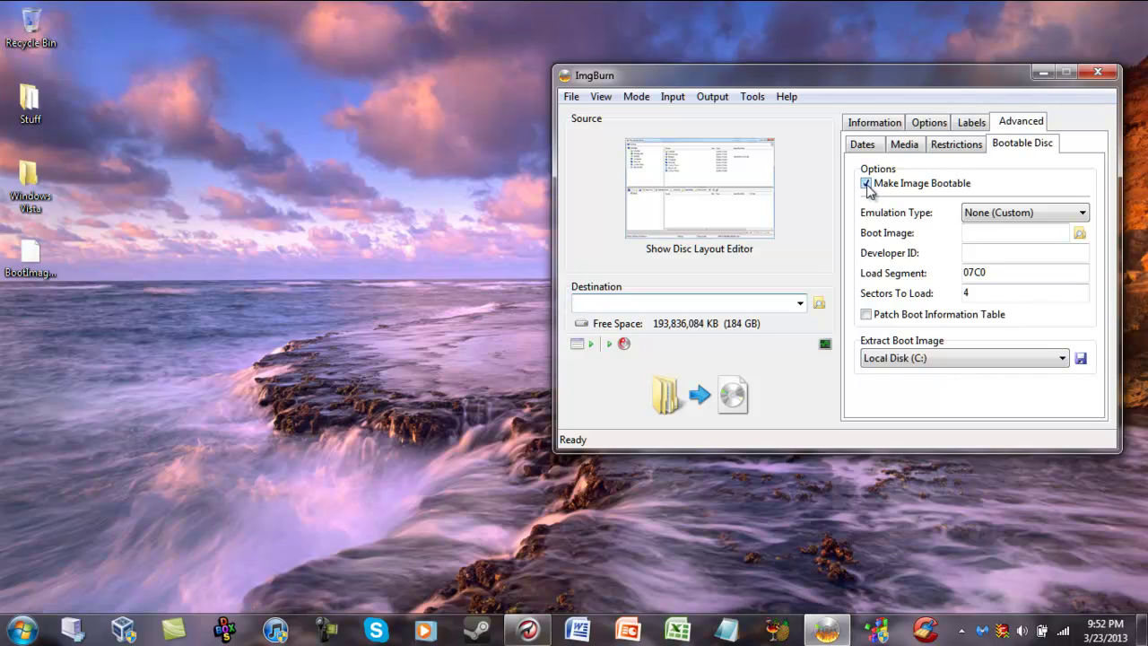
click(1081, 234)
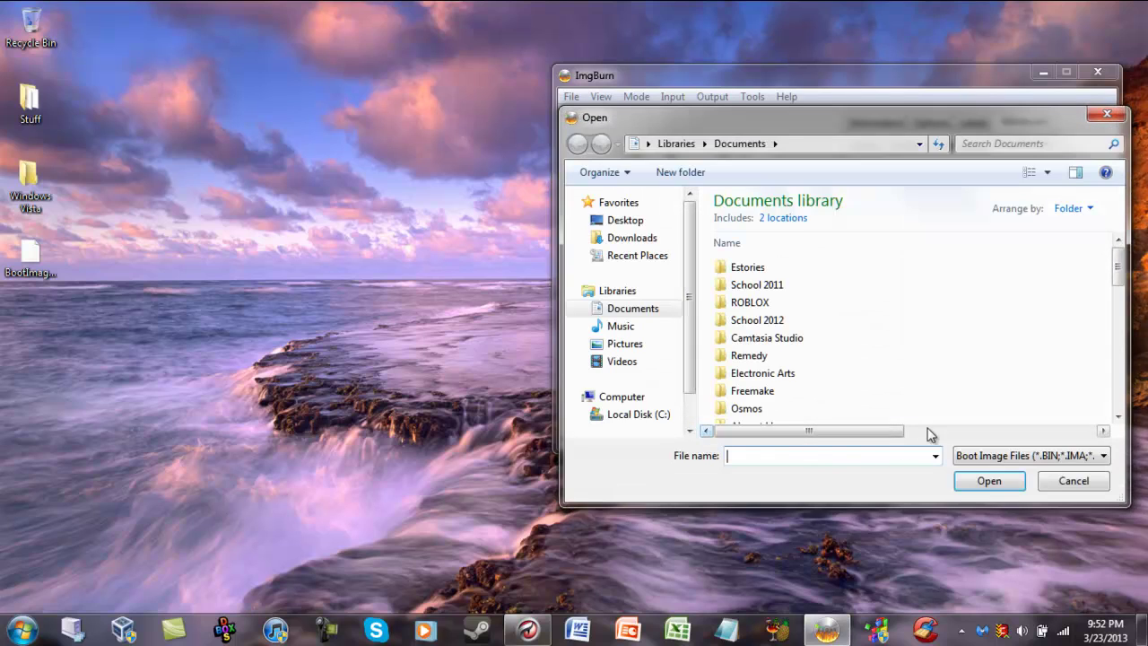
click(620, 224)
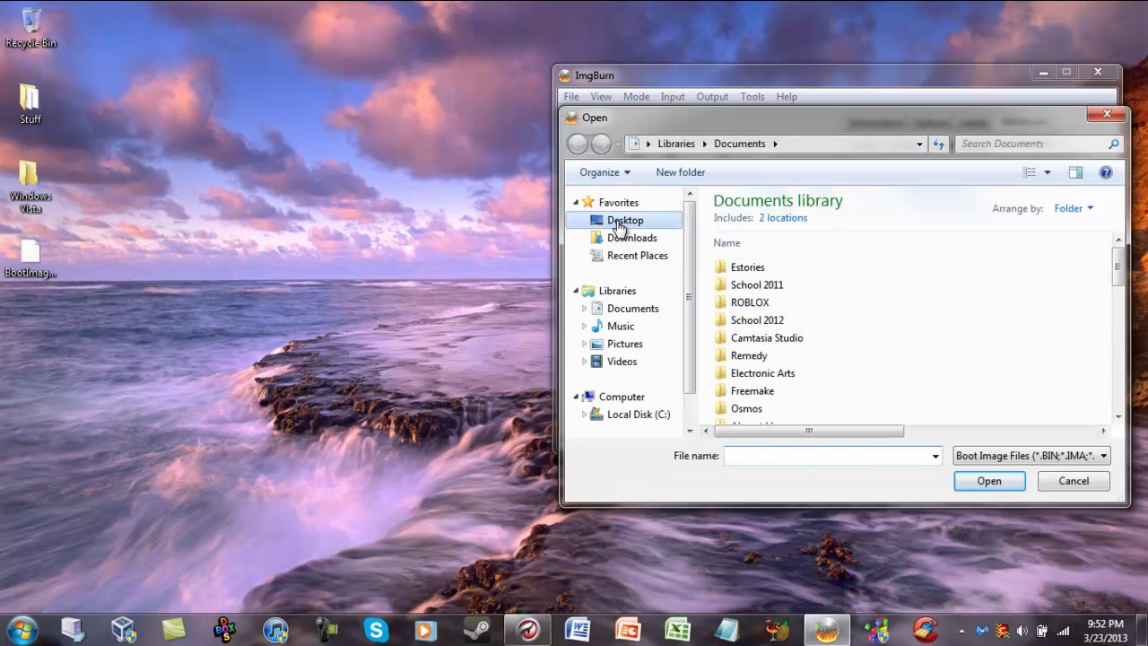
drag(1122, 235, 1120, 311)
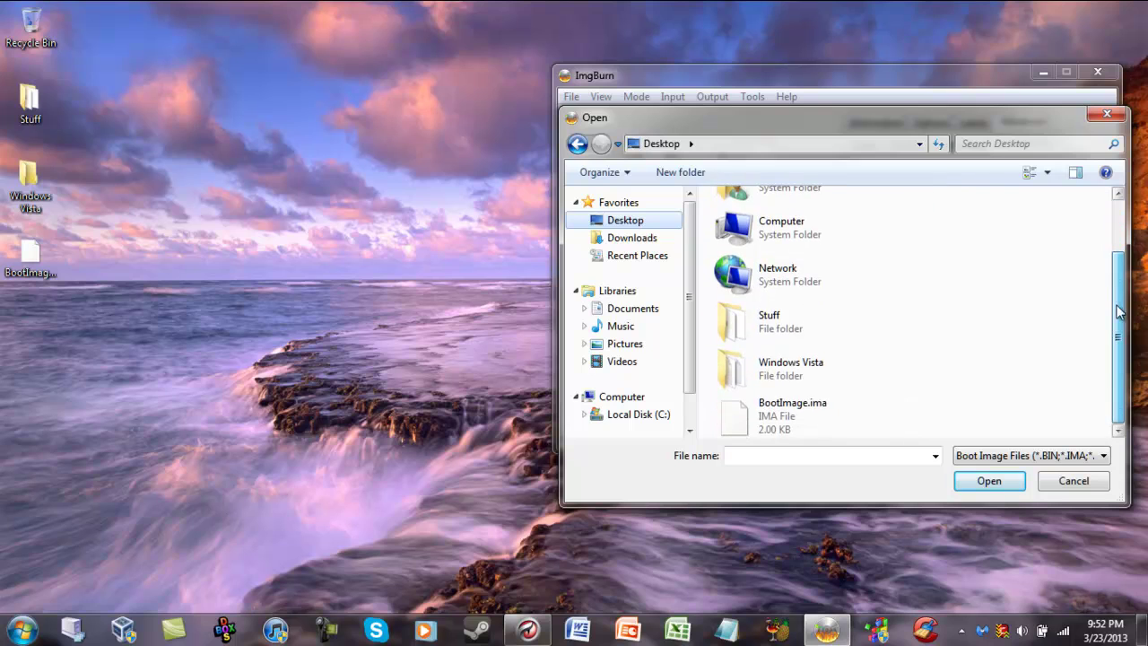
click(779, 421)
click(984, 480)
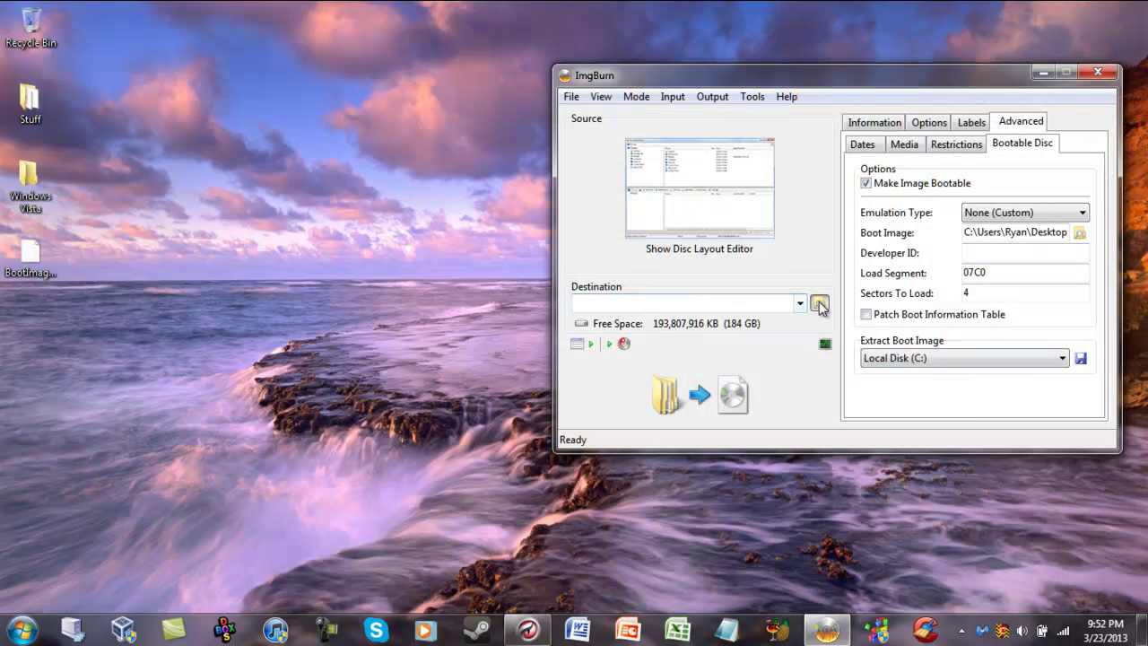
- Set the output destination to Windows_Vista_Iso.iso on the desktop
click(820, 306)
click(625, 220)
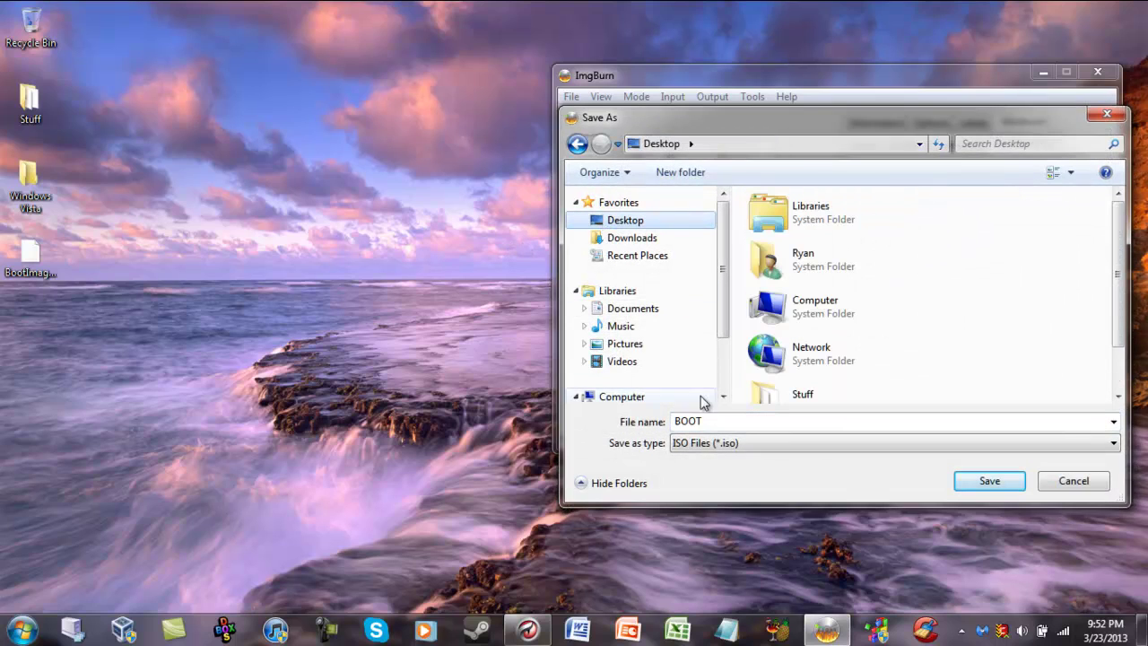
double_click(720, 422)
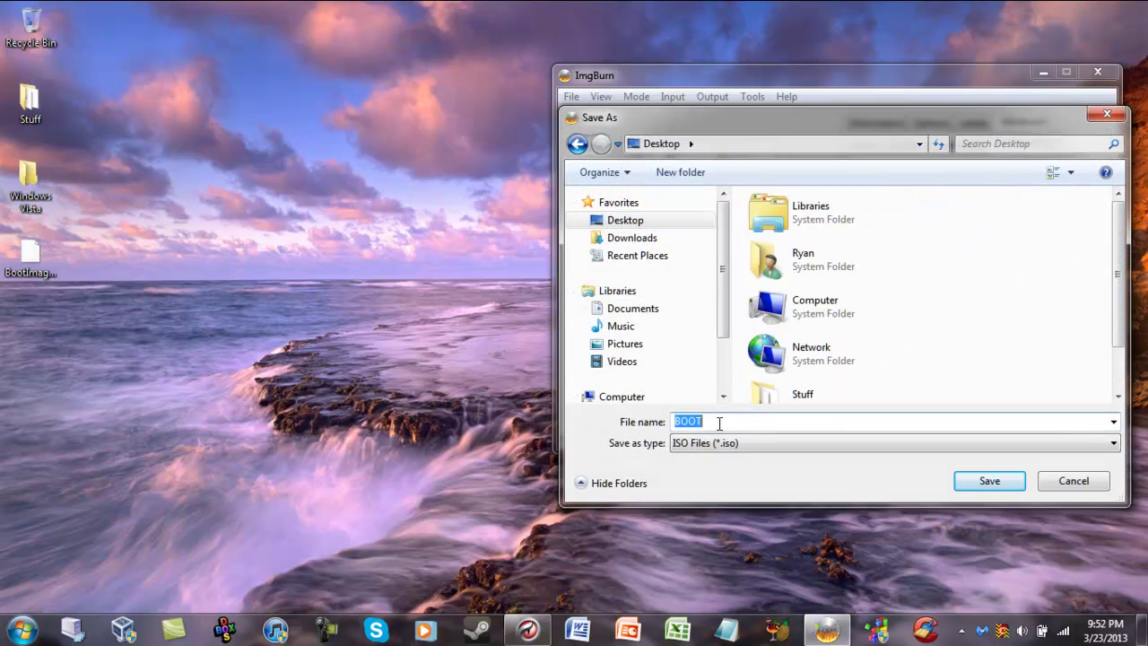
text(Windows)
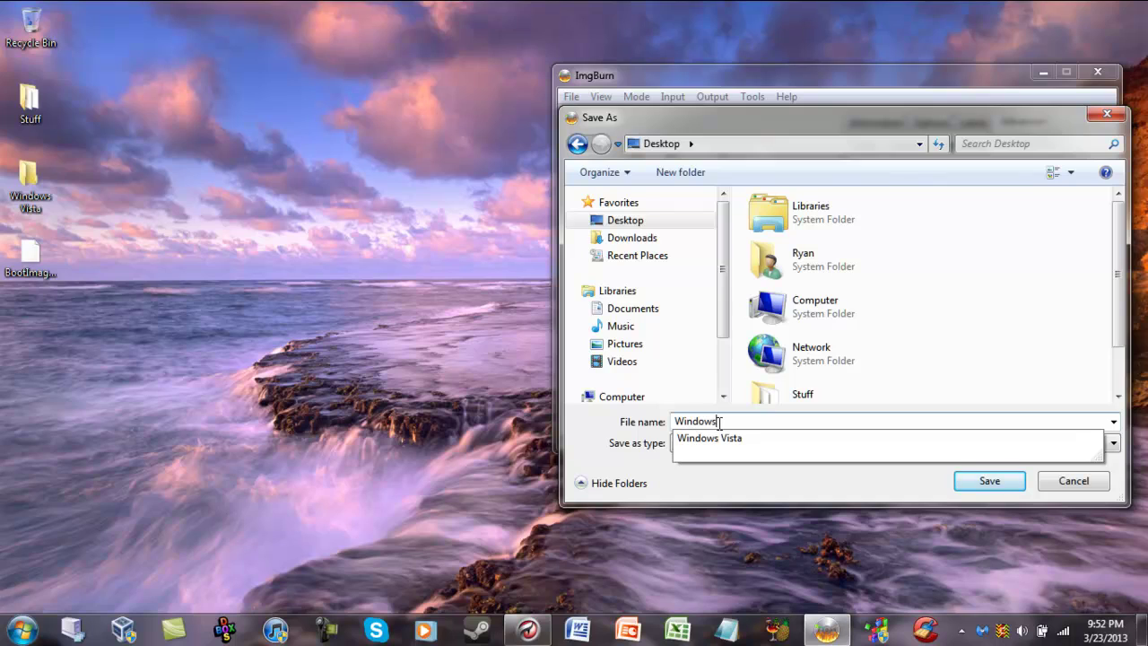
text( Vis)
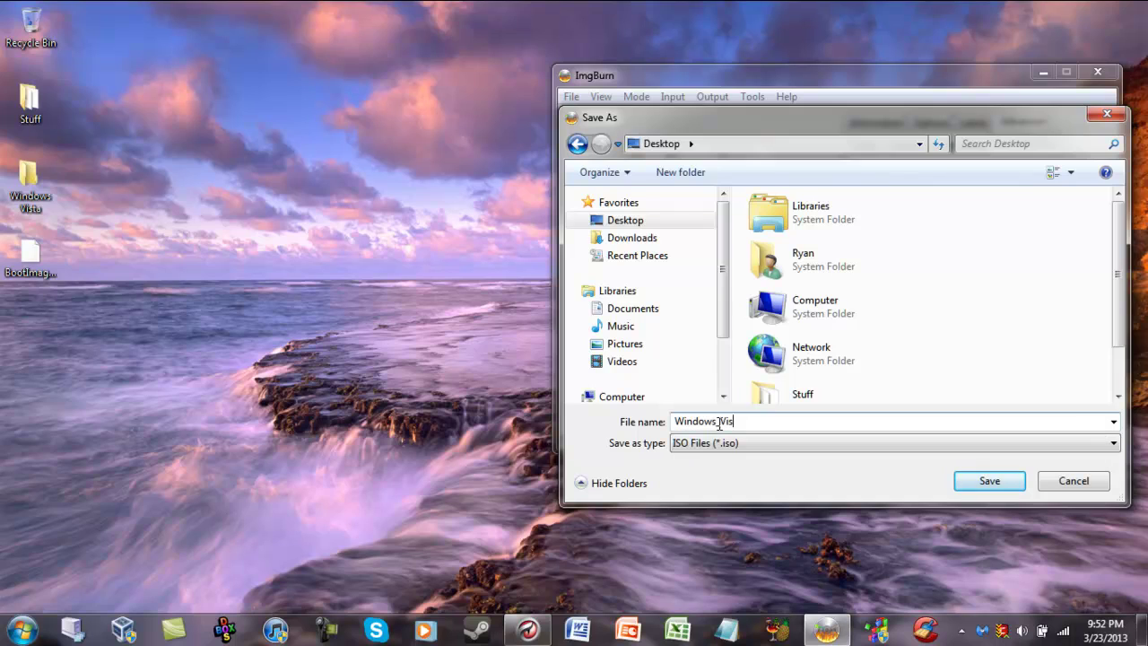
text(ta_Iso)
click(973, 474)
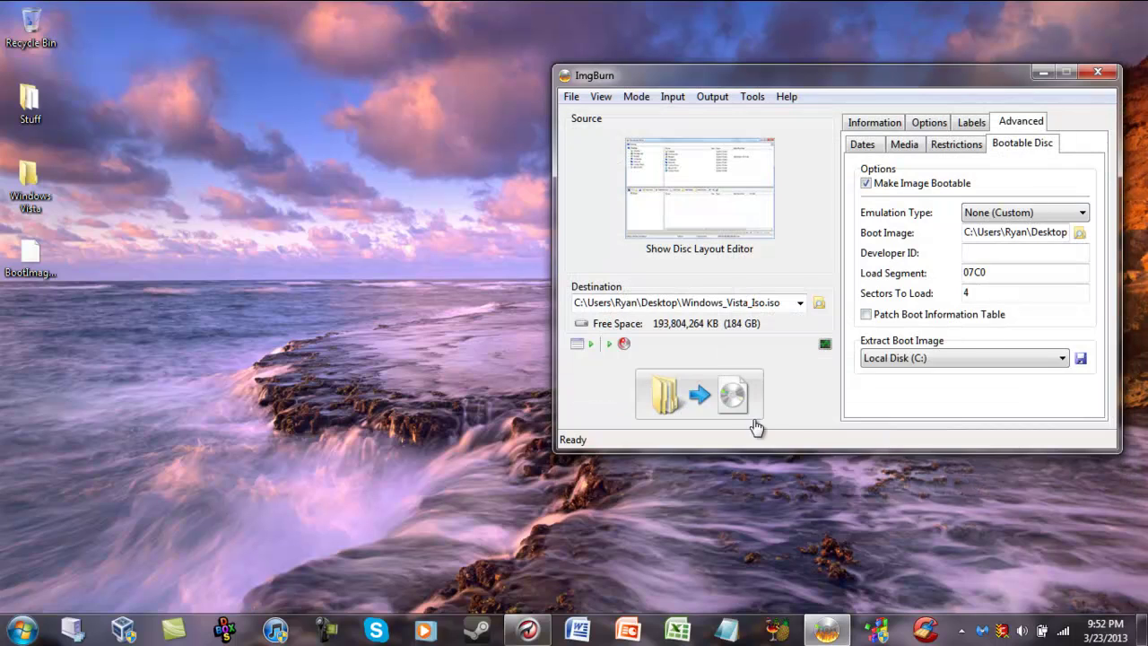
- Build the image, keeping the BOOT volume label and confirming the summary to begin writing
click(699, 397)
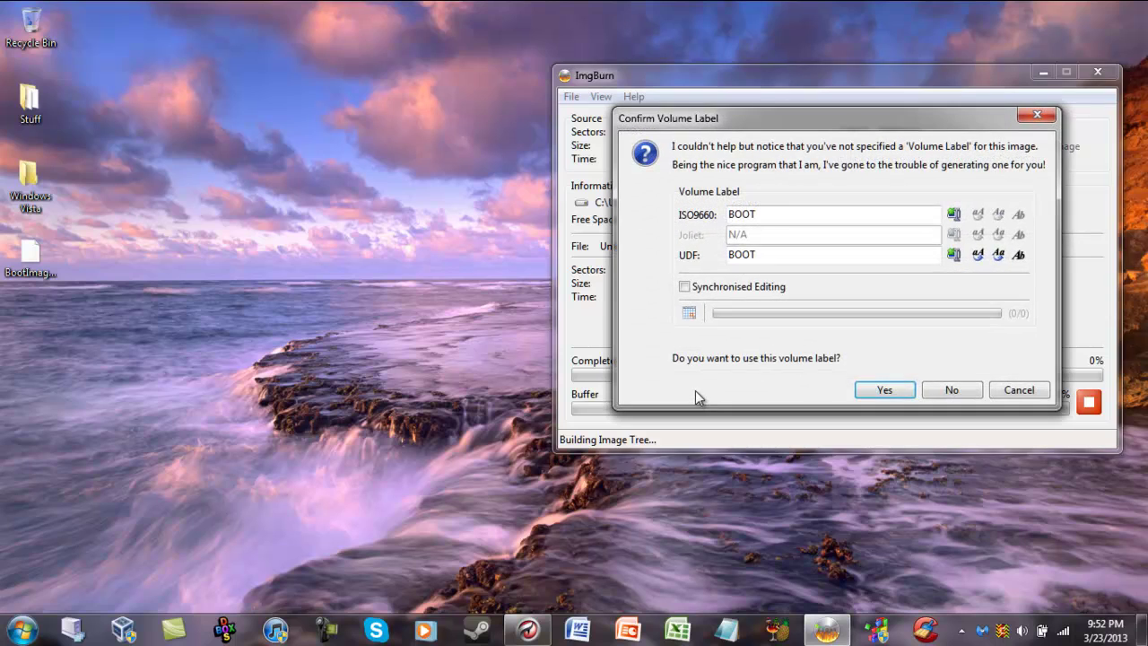
click(886, 390)
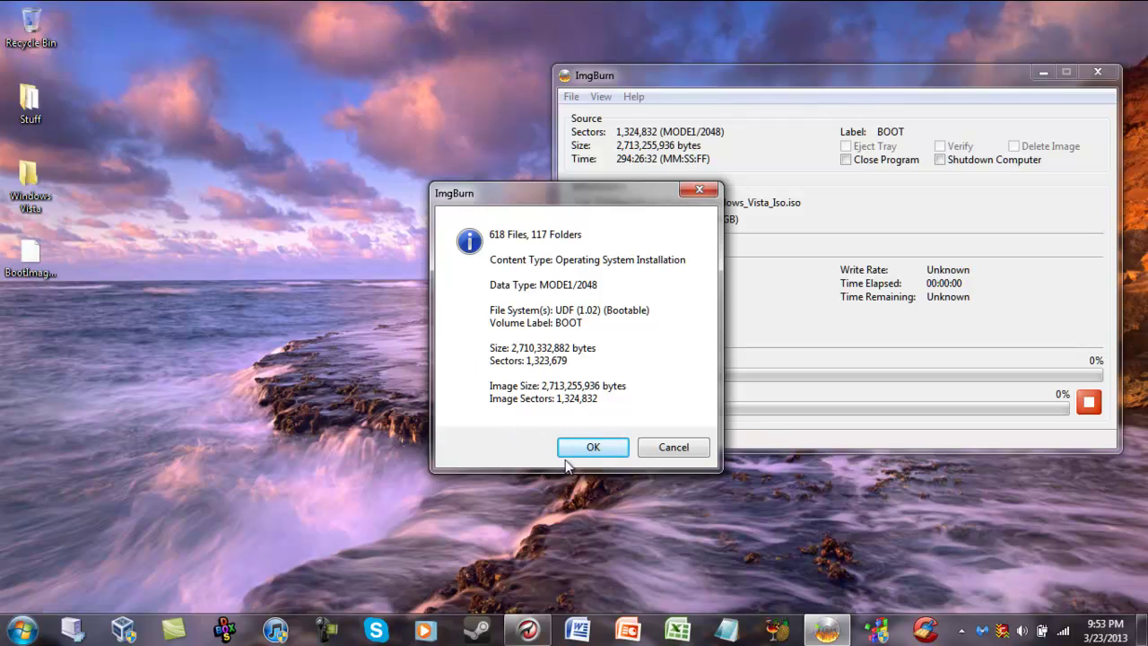
click(593, 448)
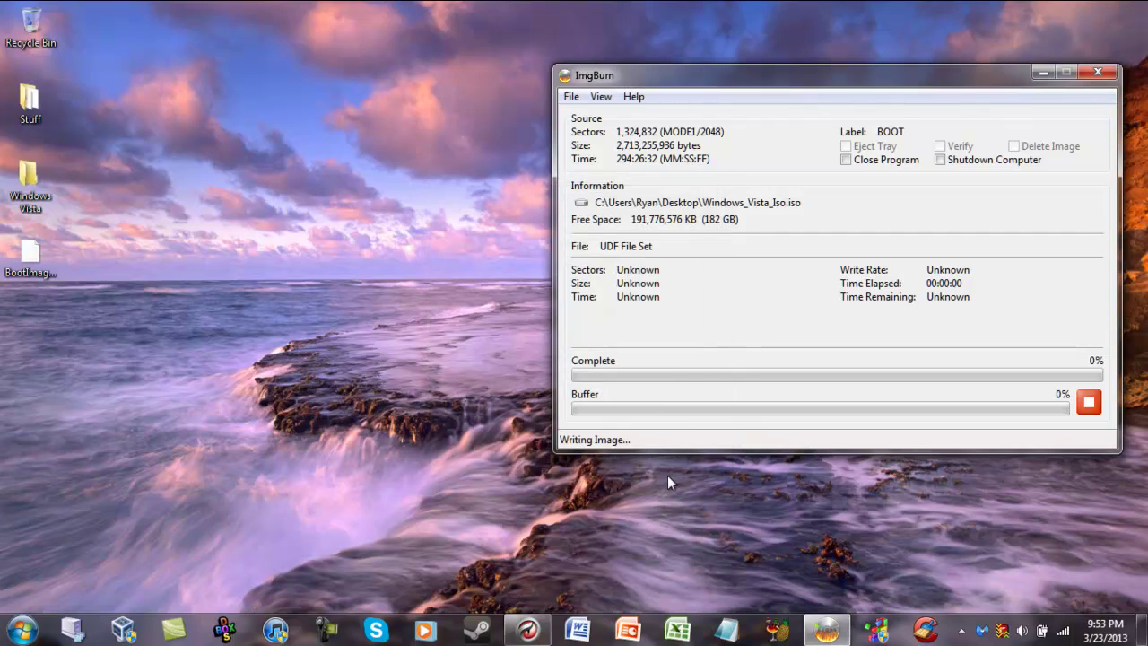